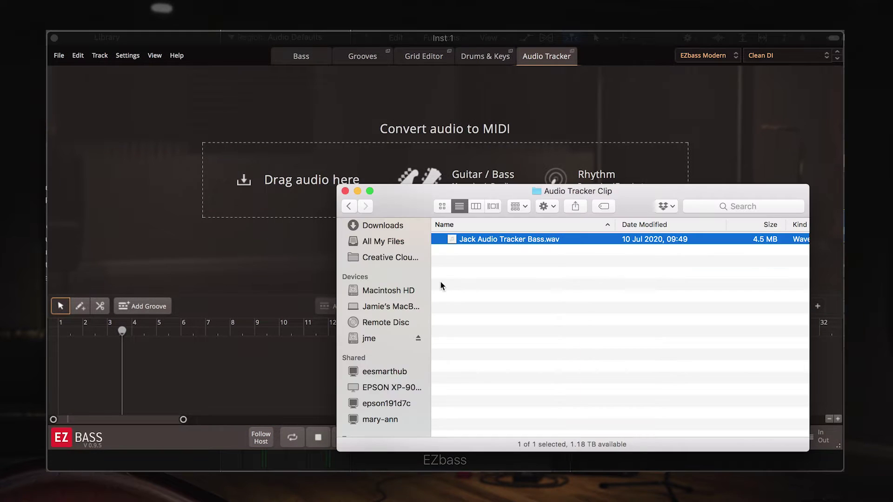
Load the bass WAV for Bass Audio to MIDI tracking with a custom tempo of 135 BPM.
drag(477, 240, 300, 169)
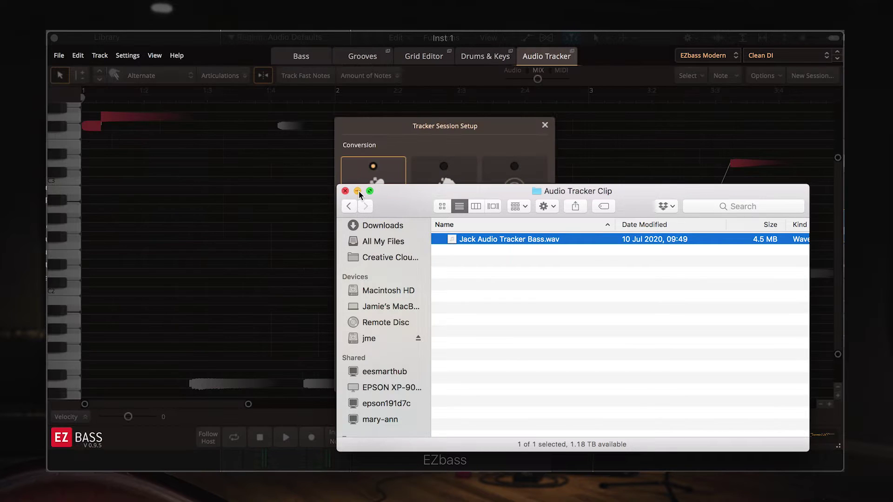
click(359, 191)
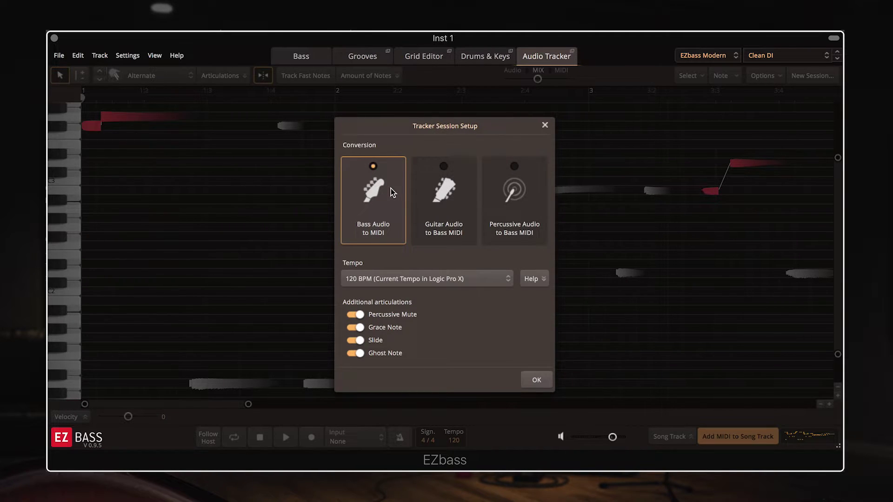
click(379, 280)
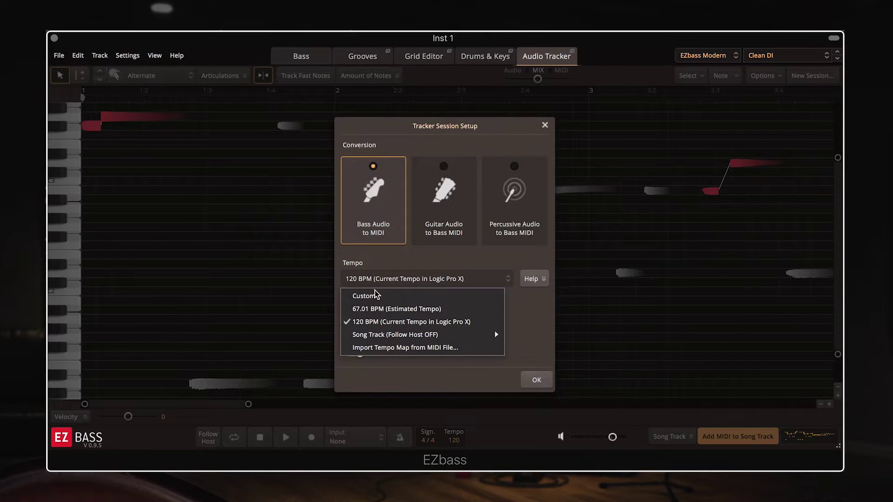
click(376, 295)
click(351, 278)
text(135)
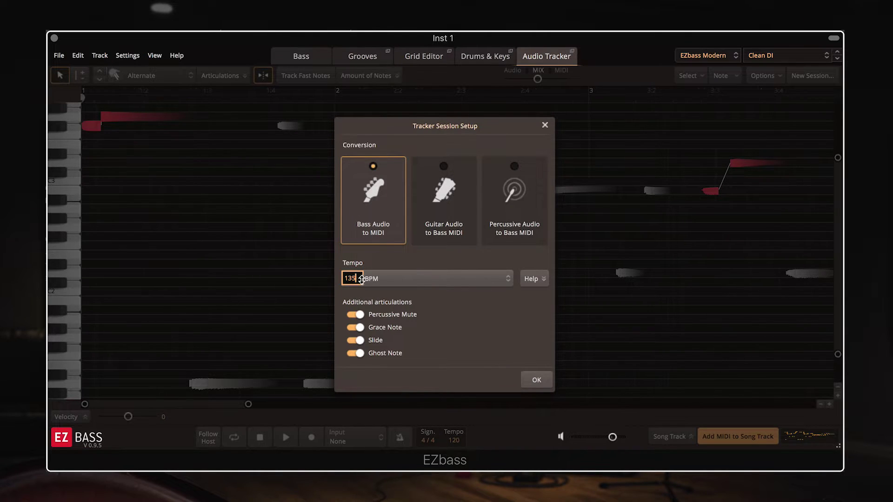
key(Return)
Confirm the tracker session setup, then blend playback between audio and MIDI, ending centred.
click(536, 379)
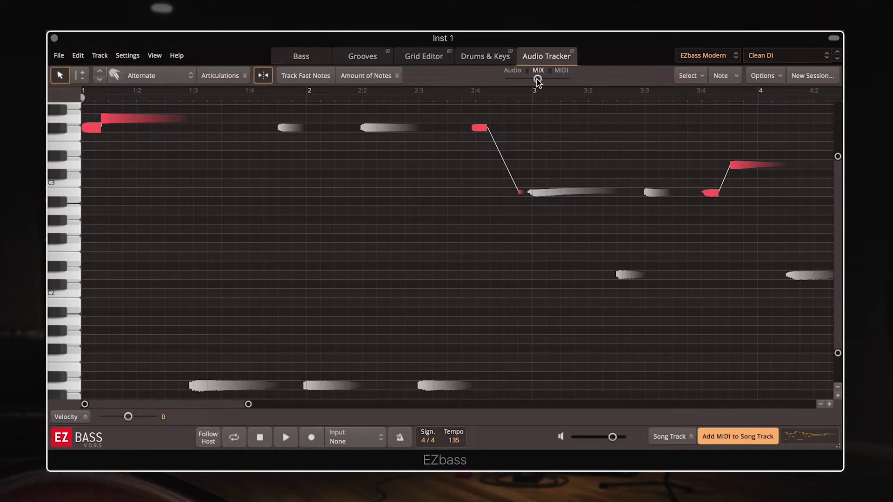
mouse_move(537, 79)
mouse_down()
mouse_move(550, 81)
mouse_move(524, 81)
mouse_move(536, 83)
mouse_up()
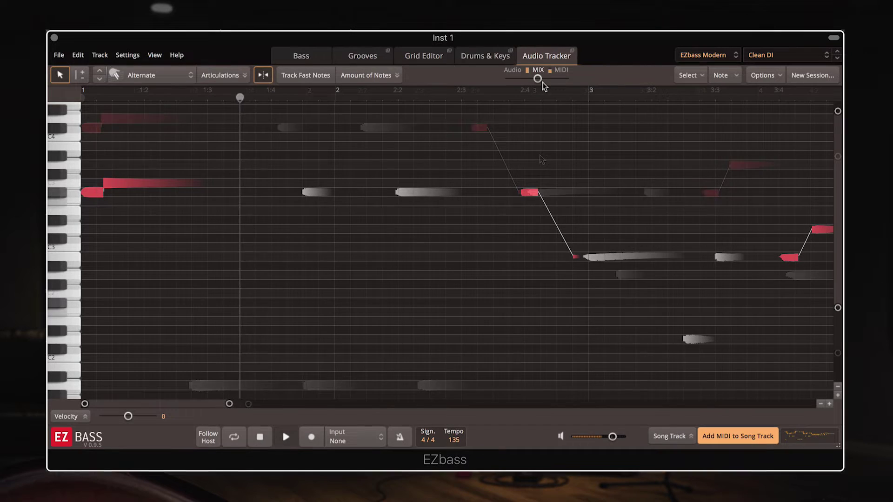
mouse_move(537, 79)
mouse_down()
mouse_move(523, 82)
mouse_move(561, 85)
mouse_move(541, 88)
mouse_up()
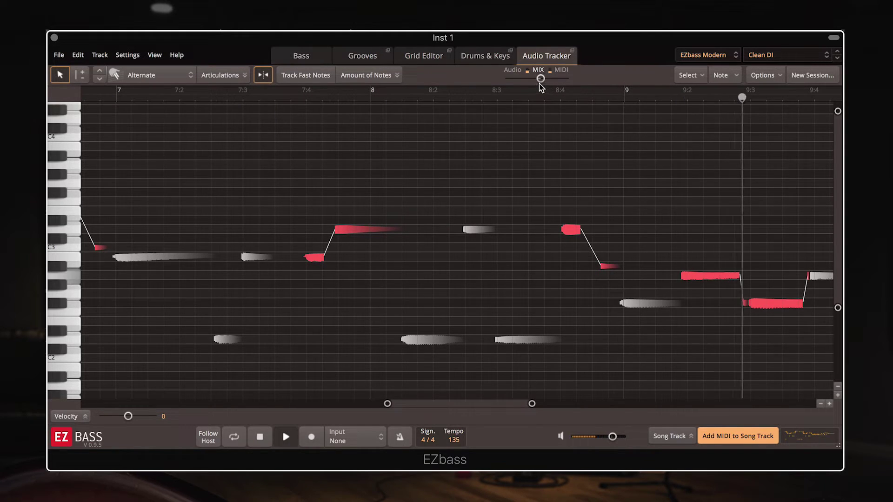
mouse_move(542, 87)
mouse_down()
mouse_move(563, 88)
mouse_move(541, 88)
mouse_up()
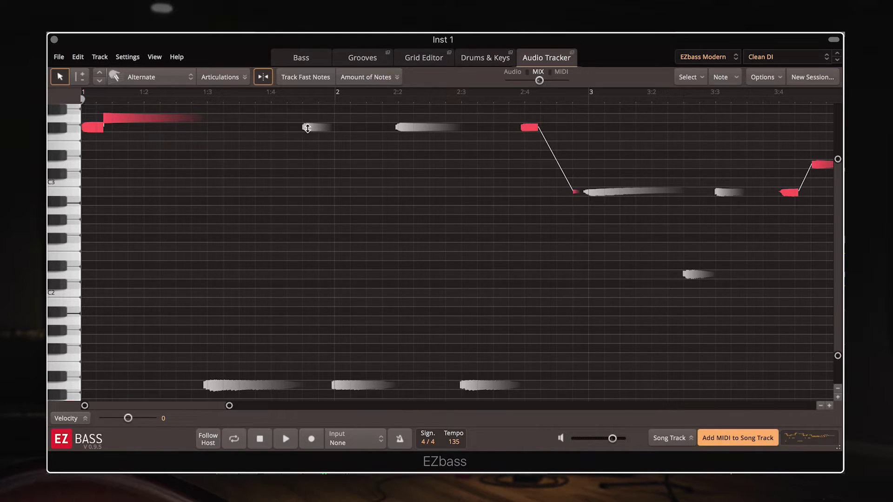
Raise the note at beat 1:4 one semitone, show the articulation lanes, and scroll through the track.
drag(308, 126, 335, 131)
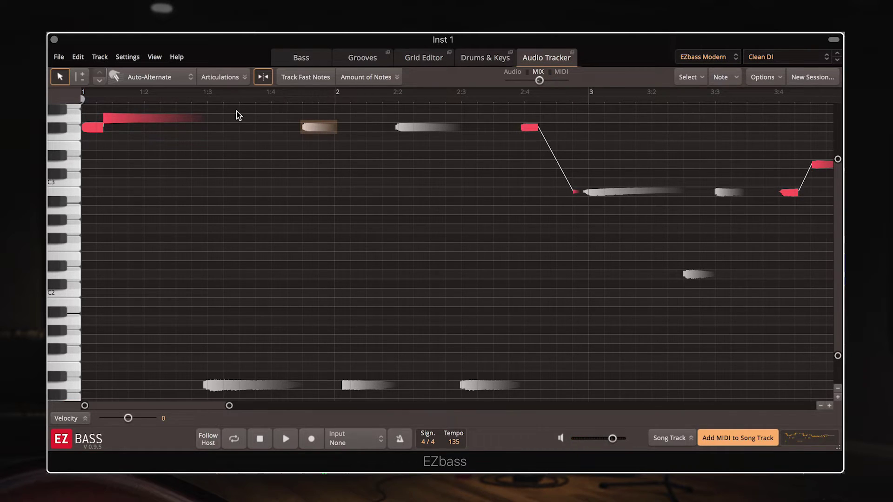
scroll(155, 125, up, 3)
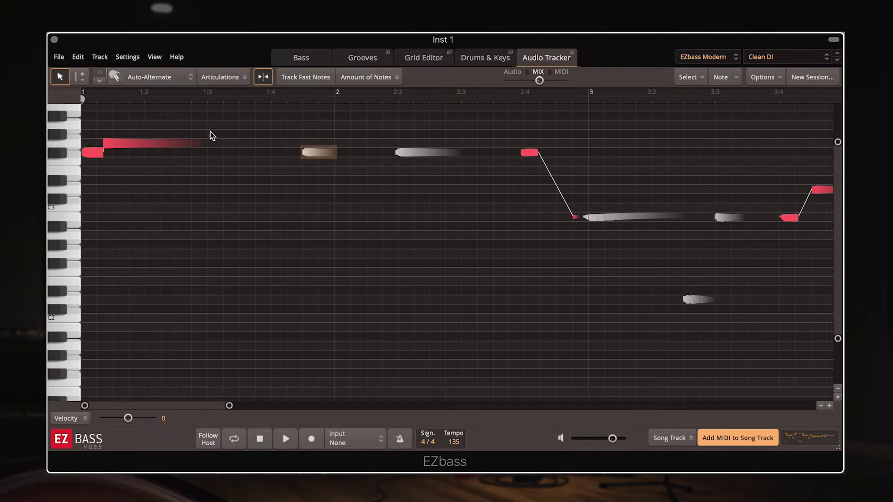
click(223, 80)
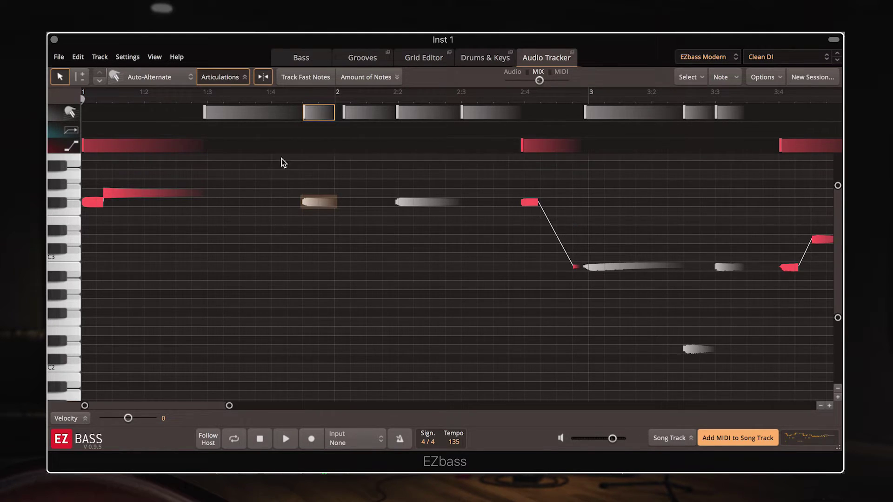
scroll(445, 132, down, 5)
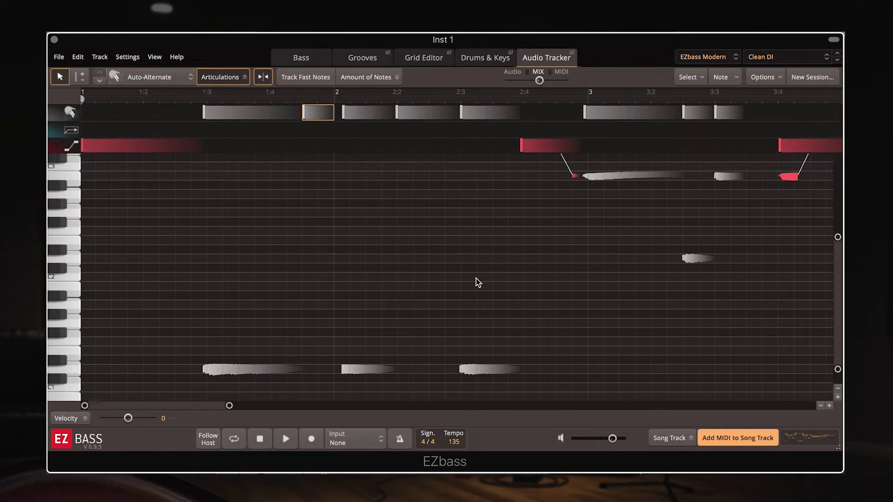
scroll(476, 278, right, 4)
scroll(475, 278, right, 10)
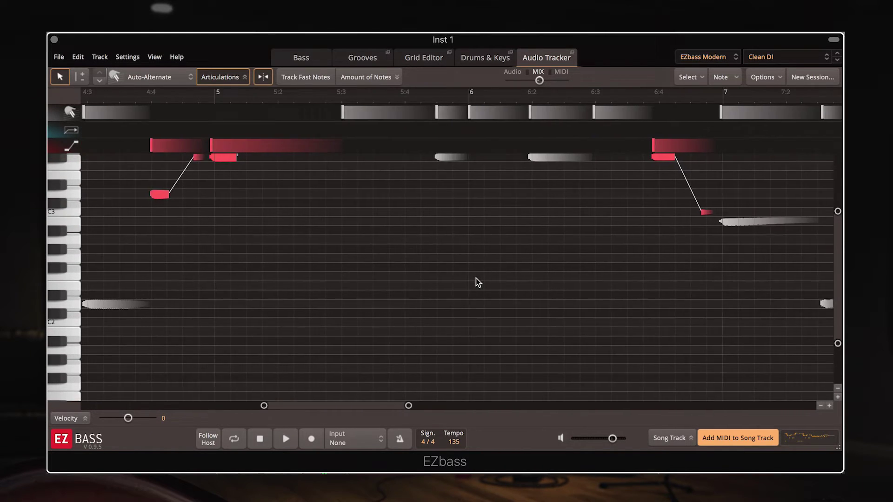
scroll(475, 278, up, 2)
scroll(476, 278, right, 8)
scroll(475, 278, up, 1)
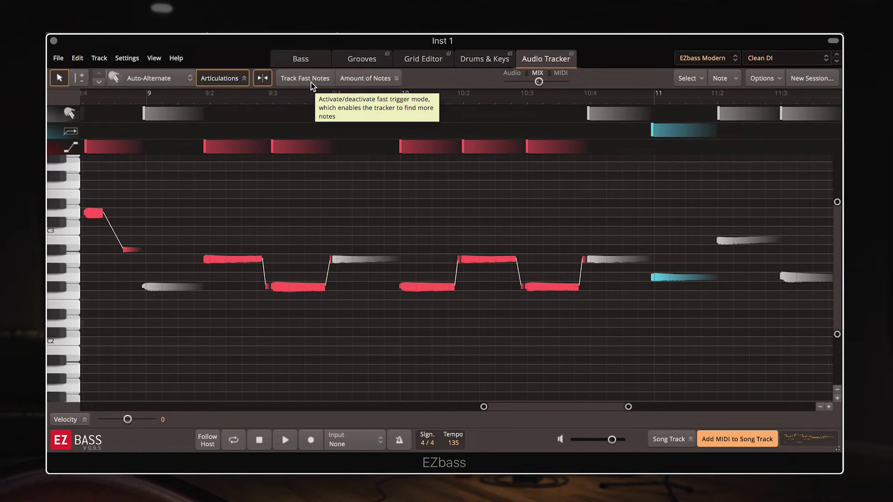
Show the Amount of Notes threshold panel and raise the note-detection threshold line.
click(382, 82)
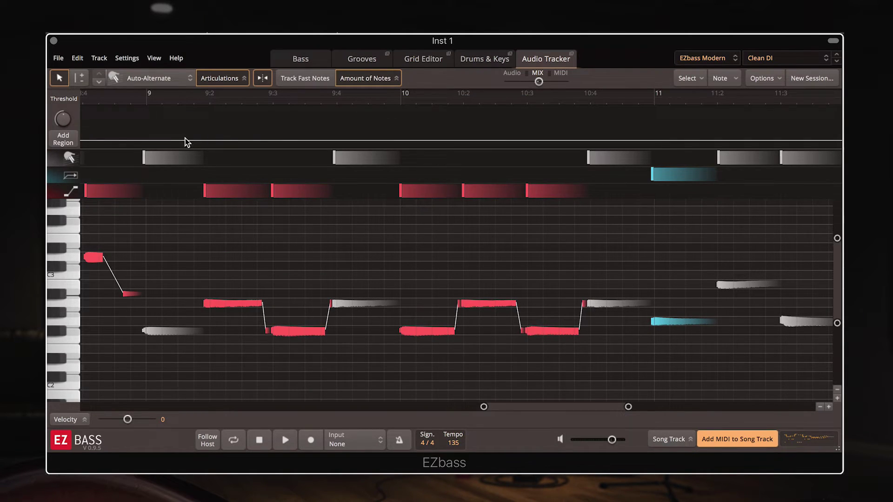
mouse_move(185, 140)
mouse_down()
mouse_move(188, 112)
mouse_move(191, 137)
mouse_up()
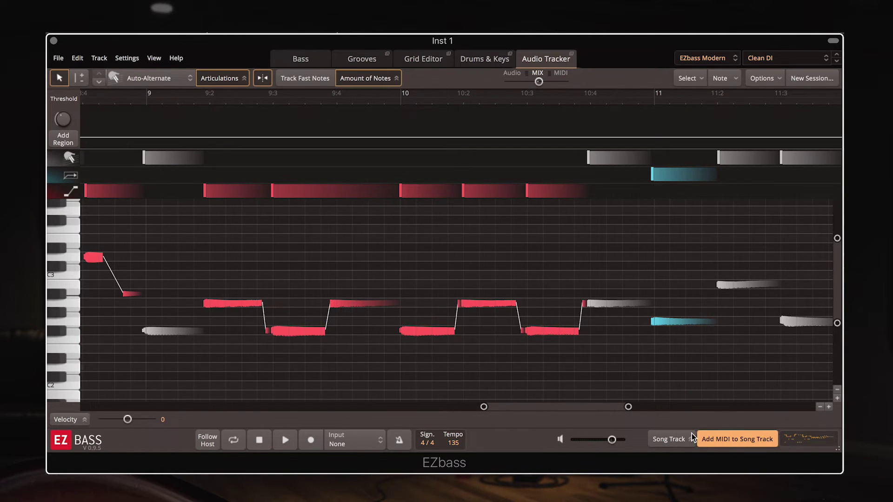
Add the tracked MIDI to the song track, select the new Verse part, and edit it in the Grid Editor.
click(726, 439)
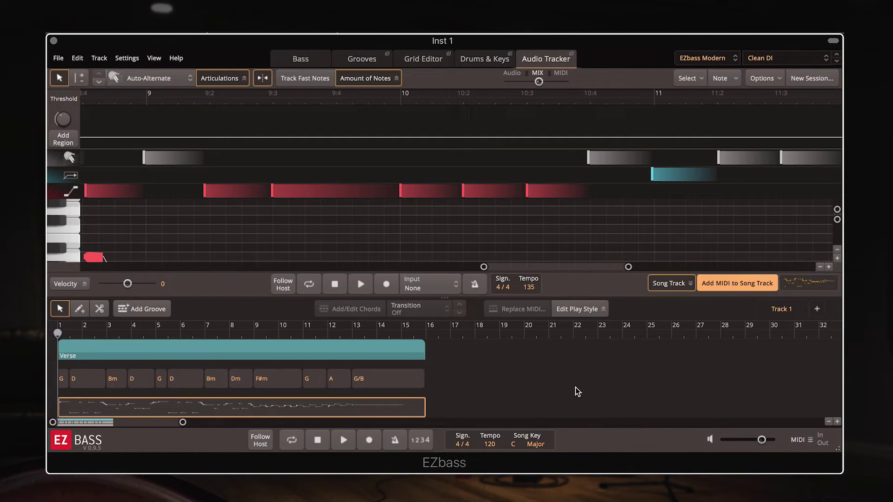
click(296, 353)
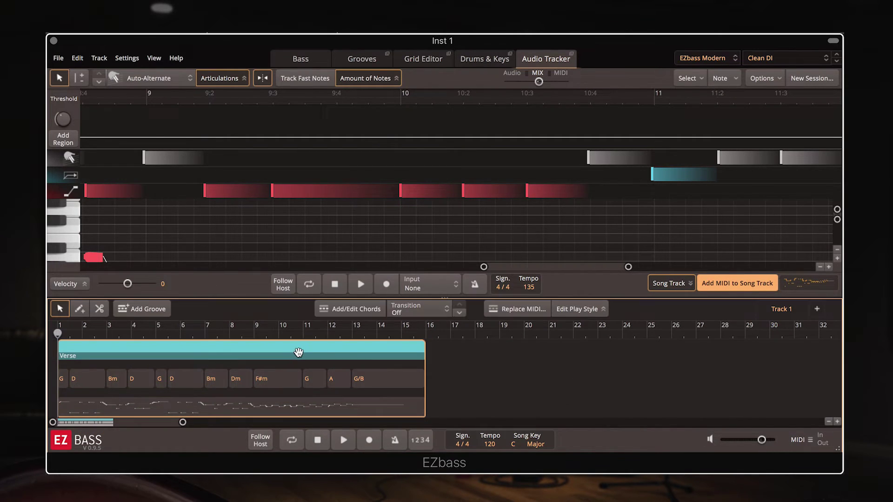
click(423, 59)
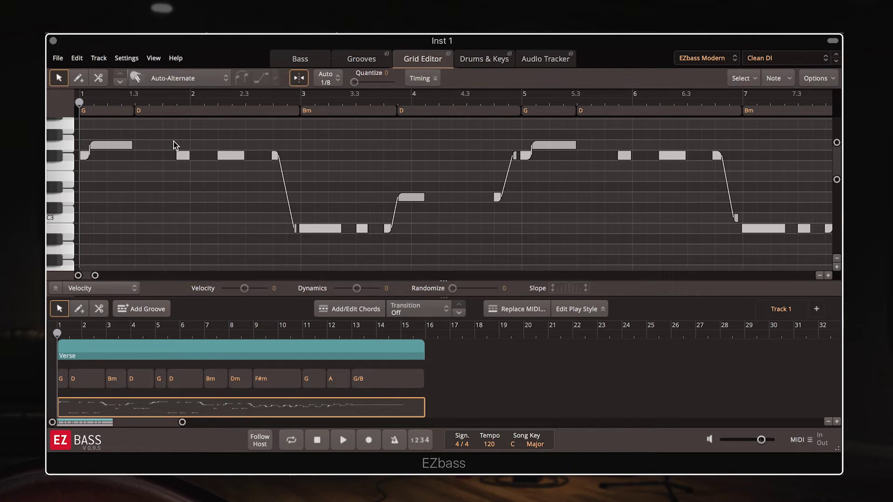
Move the bar 1 note from beat 1.4 earlier and lengthen the note near 1.2.
drag(181, 155, 120, 158)
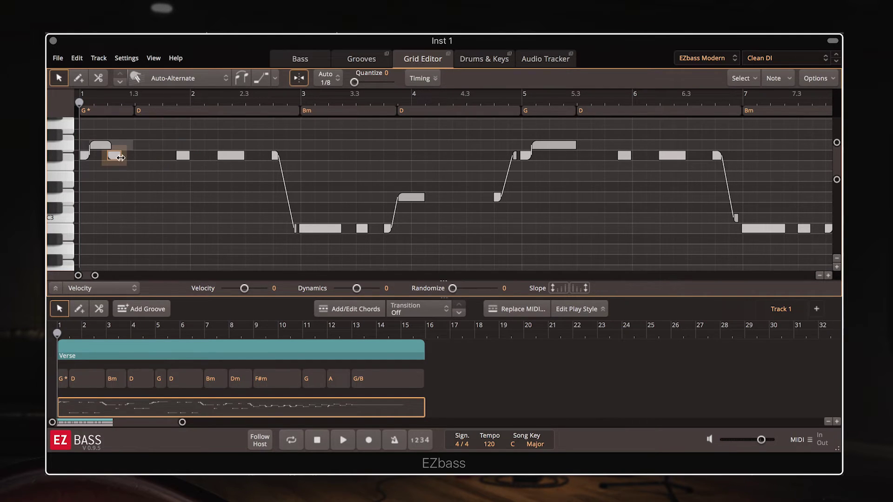
click(121, 177)
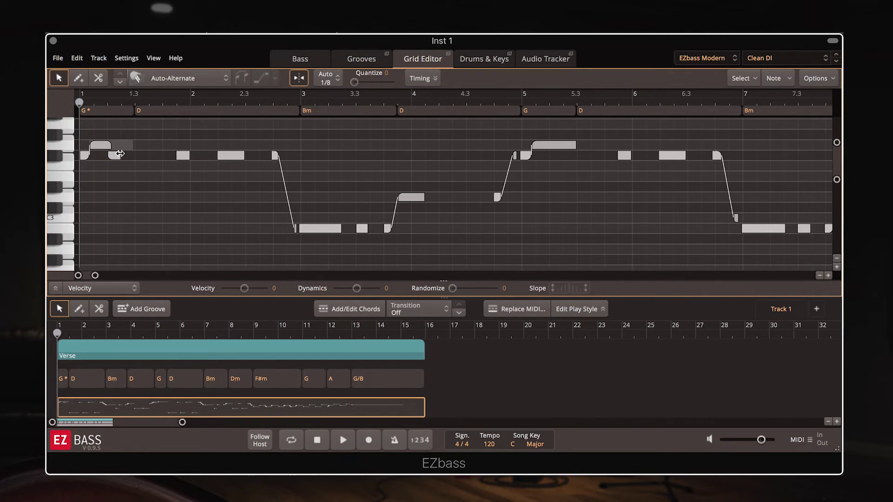
drag(121, 157, 148, 160)
click(250, 205)
scroll(251, 209, right, 15)
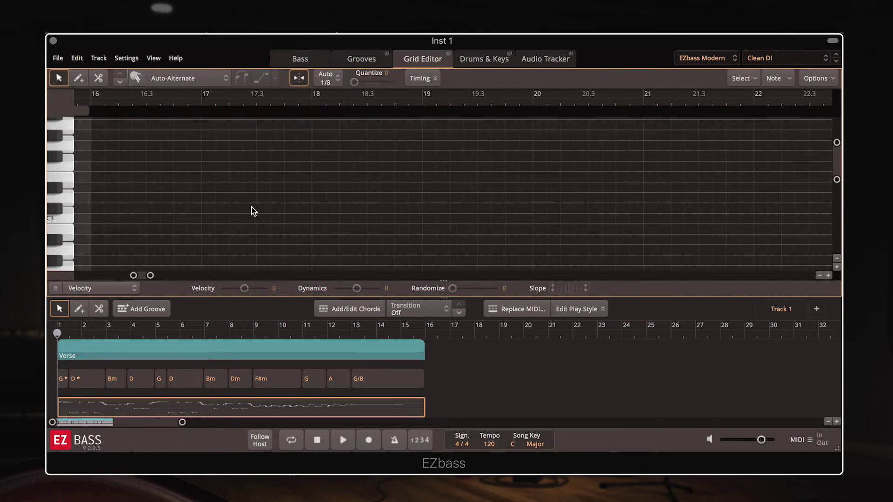
scroll(252, 207, left, 6)
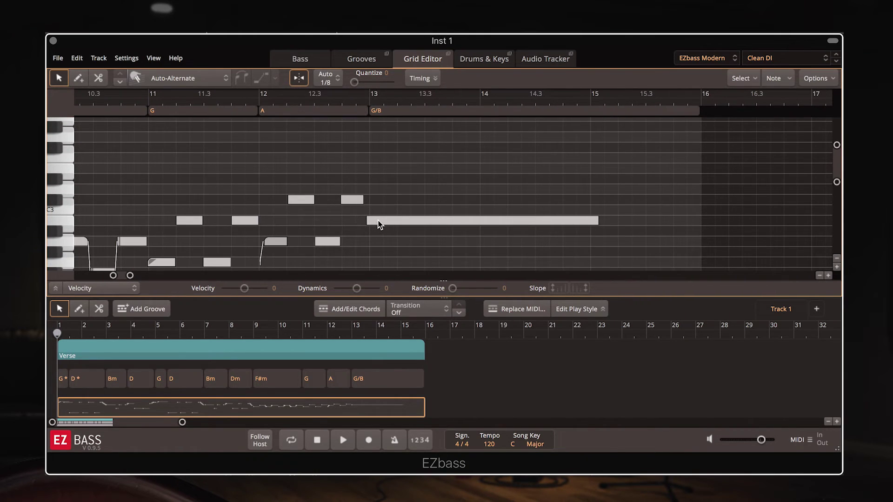
Copy the long bar 13 note up to D3 and quantize both onto the bar start.
click(376, 220)
drag(379, 221, 375, 192)
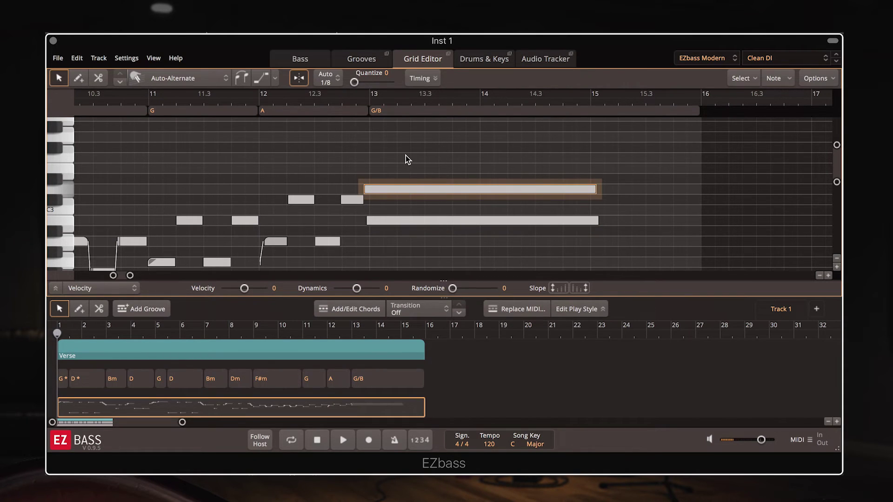
drag(406, 148, 424, 237)
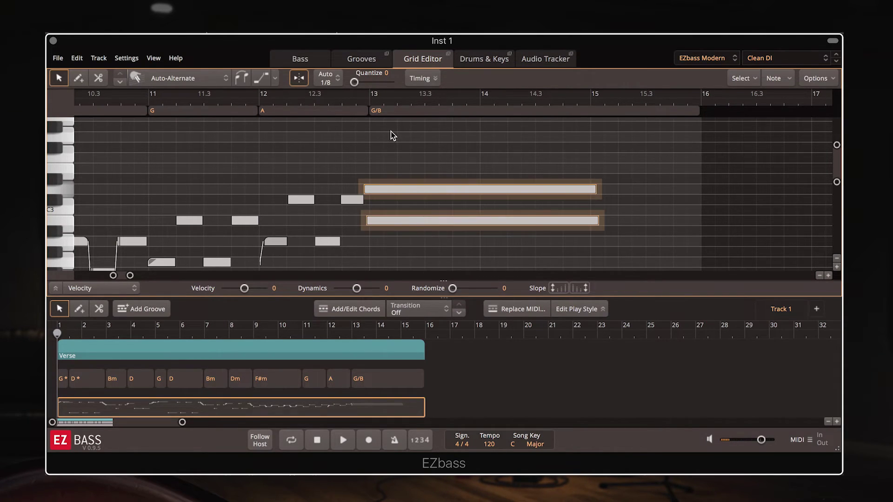
drag(366, 80, 355, 81)
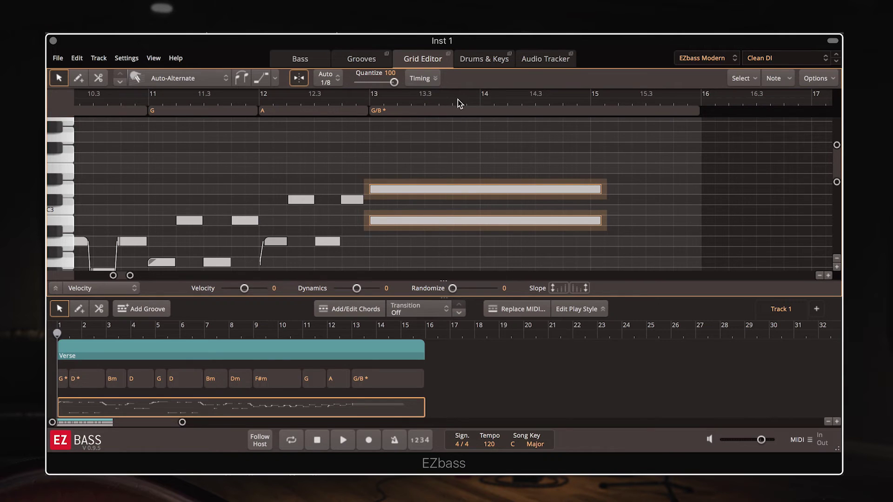
click(423, 144)
scroll(335, 161, left, 10)
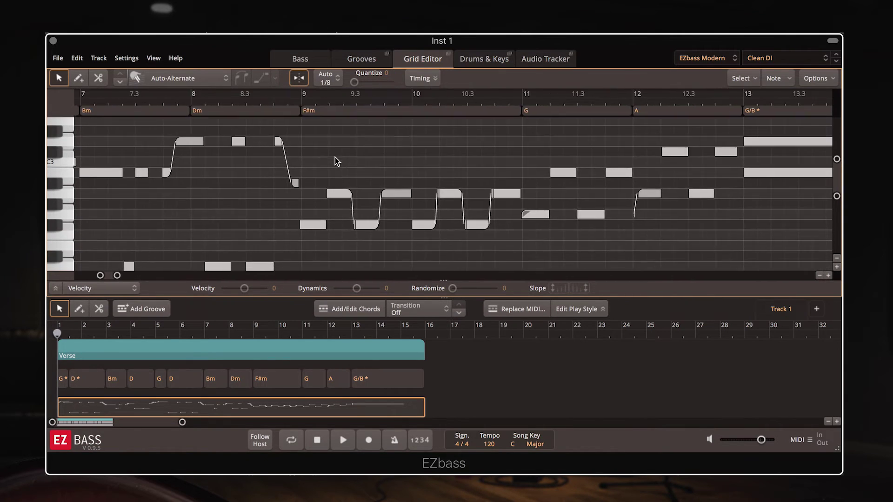
Scroll up and down through the Grid Editor to review the Verse bass notes.
scroll(335, 159, up, 2)
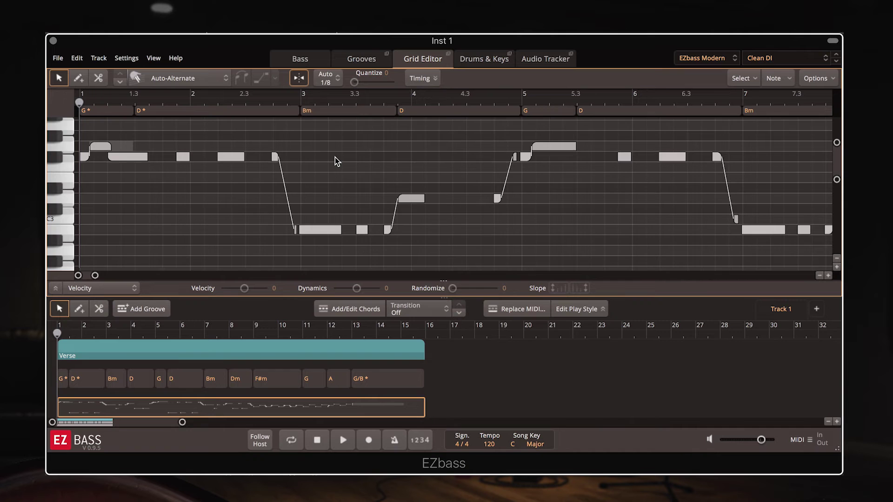
scroll(335, 158, down, 5)
scroll(334, 157, down, 4)
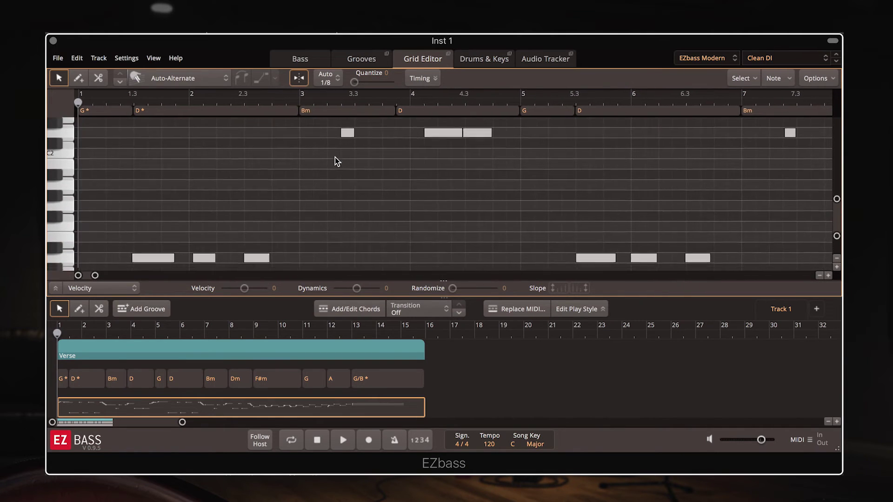
scroll(326, 161, up, 5)
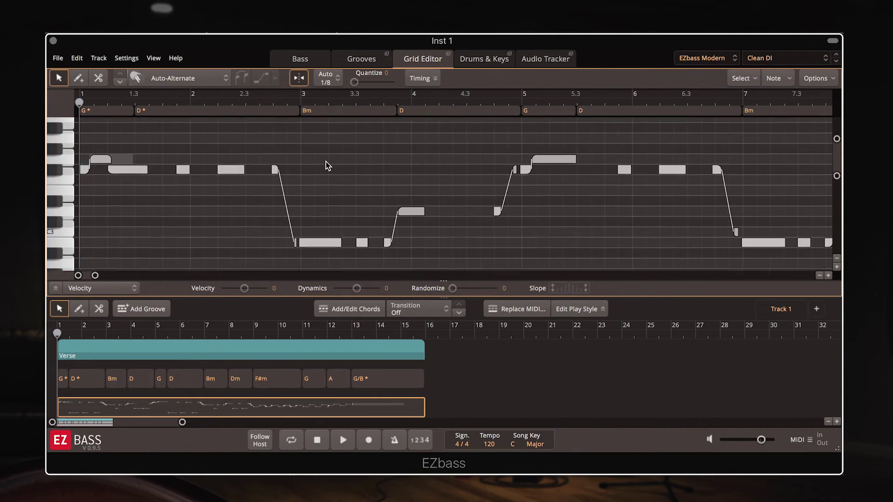